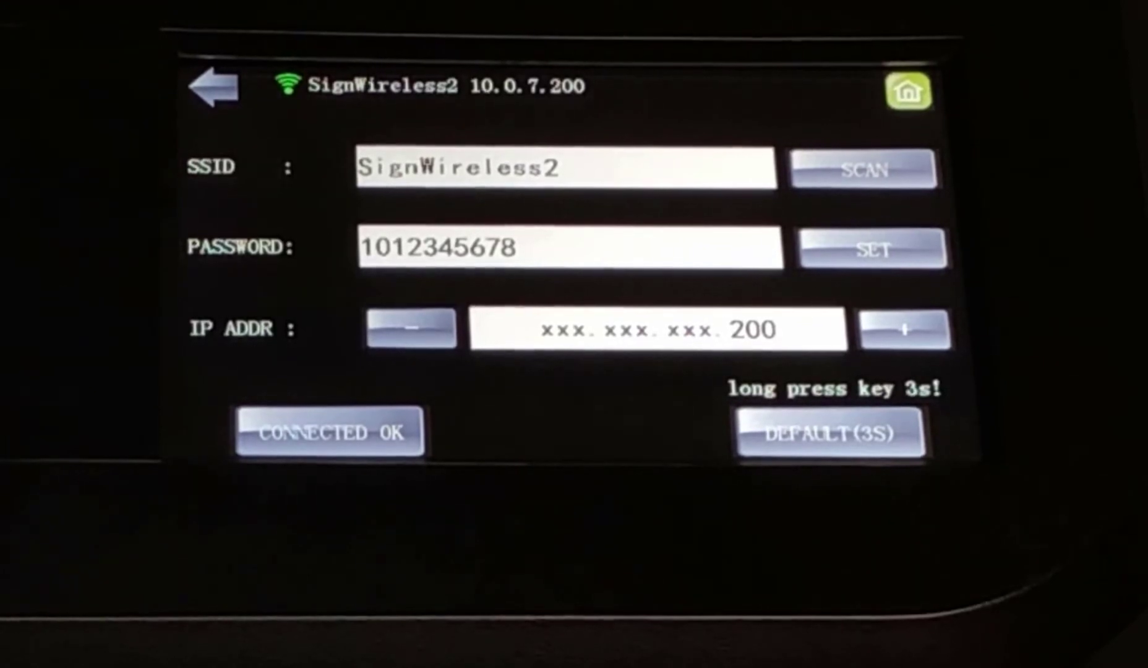
{"action": "left_click", "coordinate": [906, 99]}
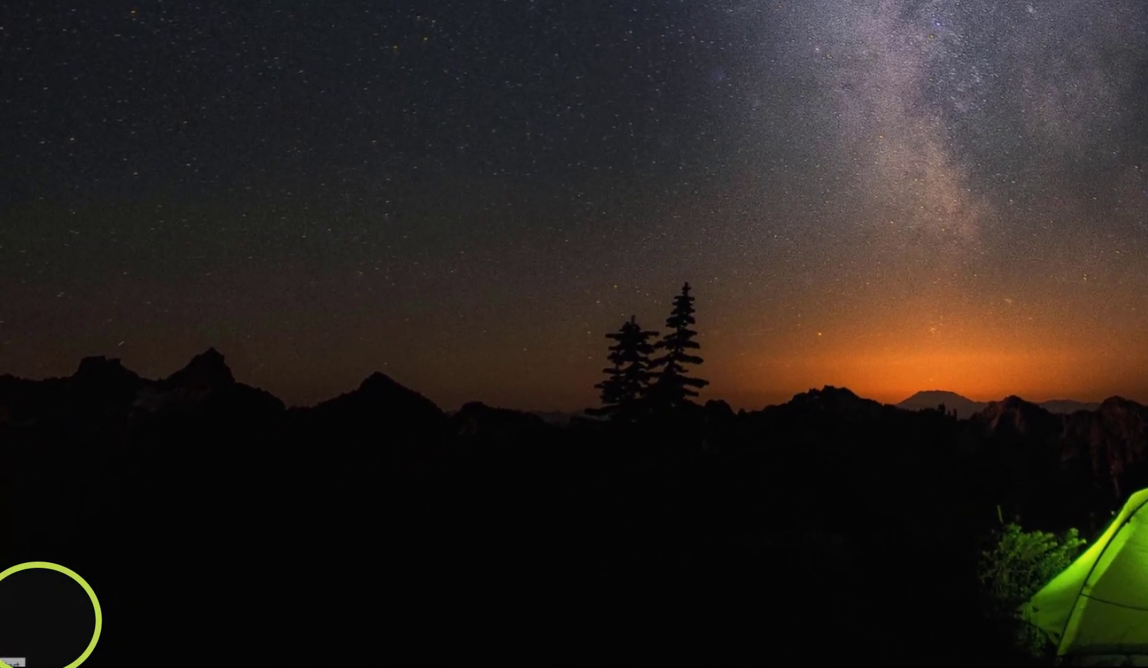
Step: Open the Windows Wi-Fi settings and show the available wireless networks
{"action": "left_click", "coordinate": [12, 662]}
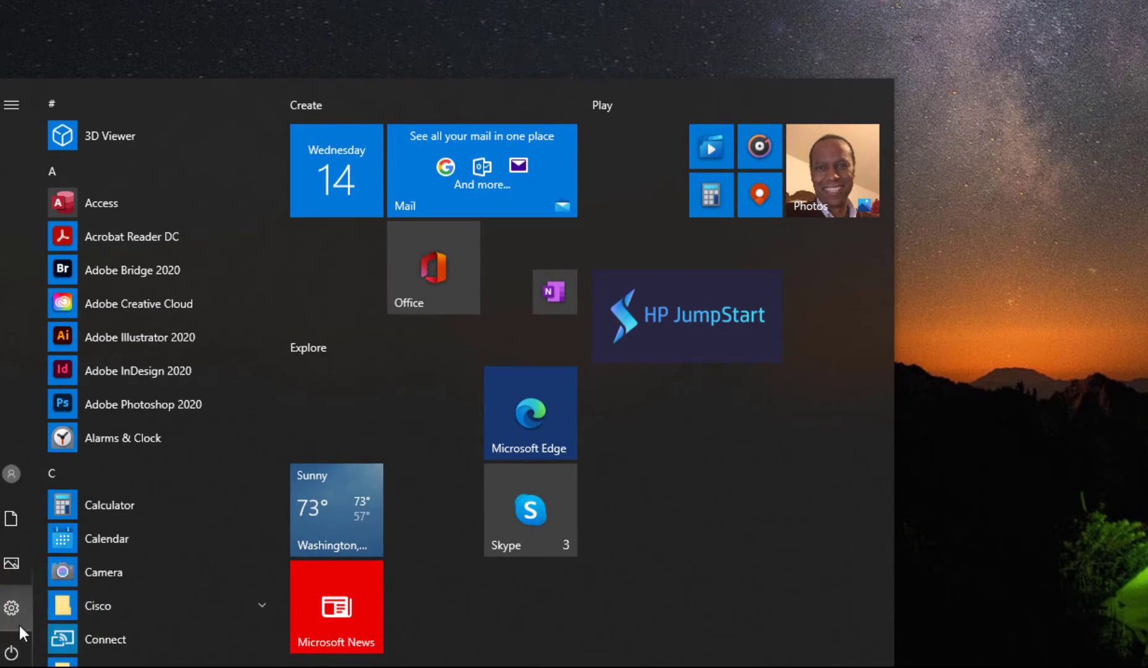
{"action": "mouse_move", "coordinate": [18, 622]}
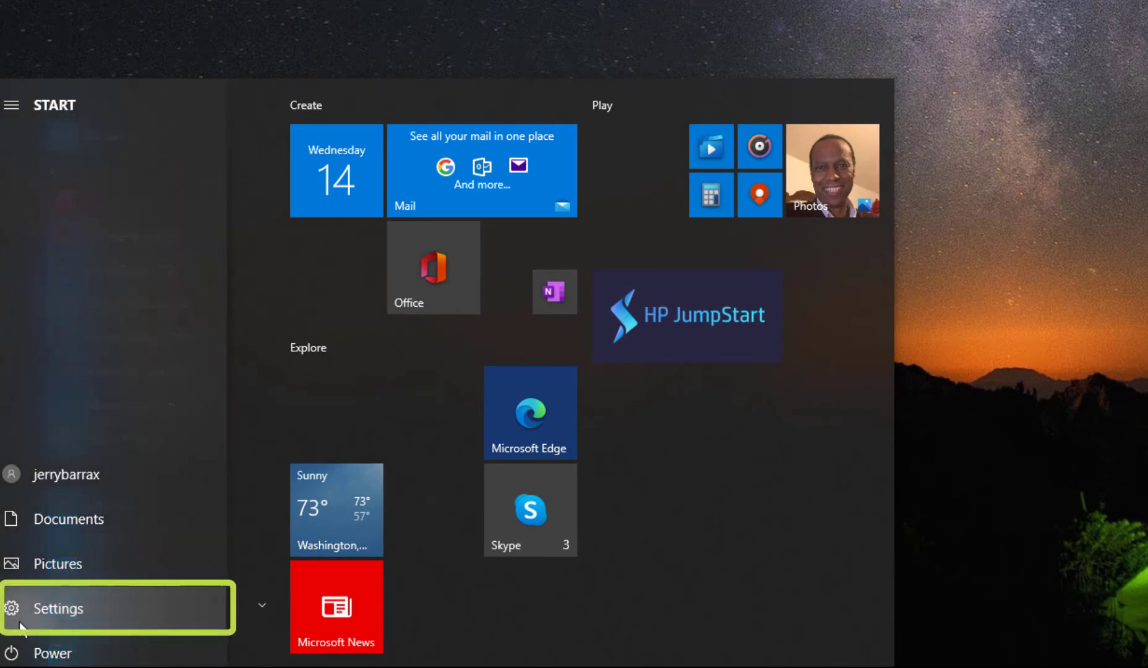
{"action": "left_click", "coordinate": [21, 624]}
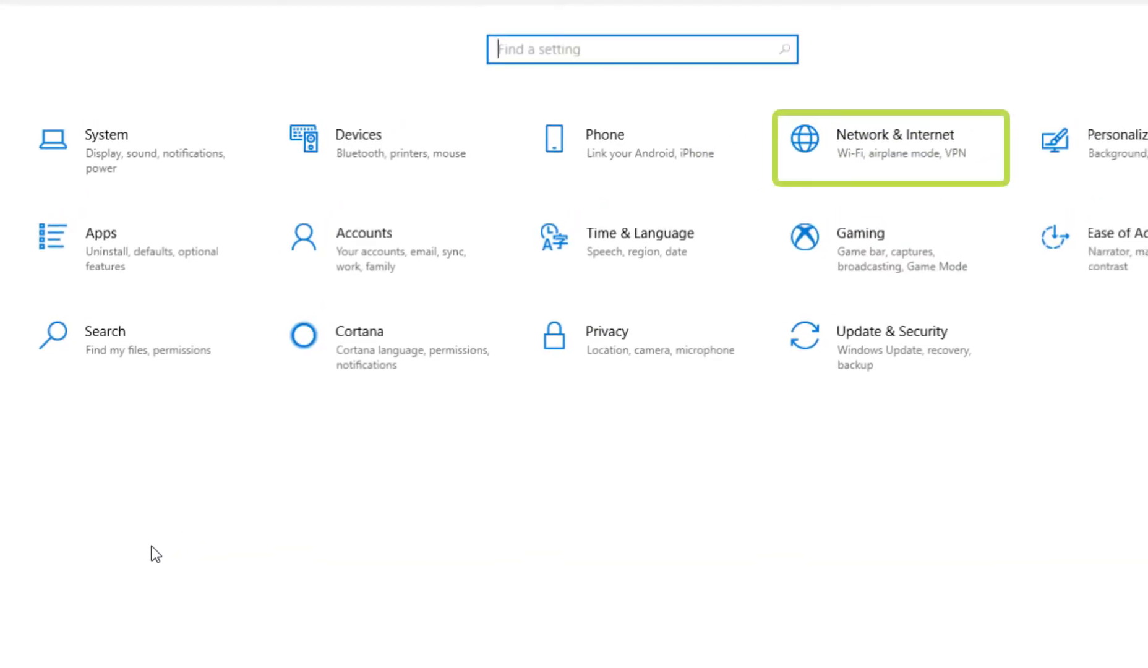
{"action": "left_click", "coordinate": [872, 170]}
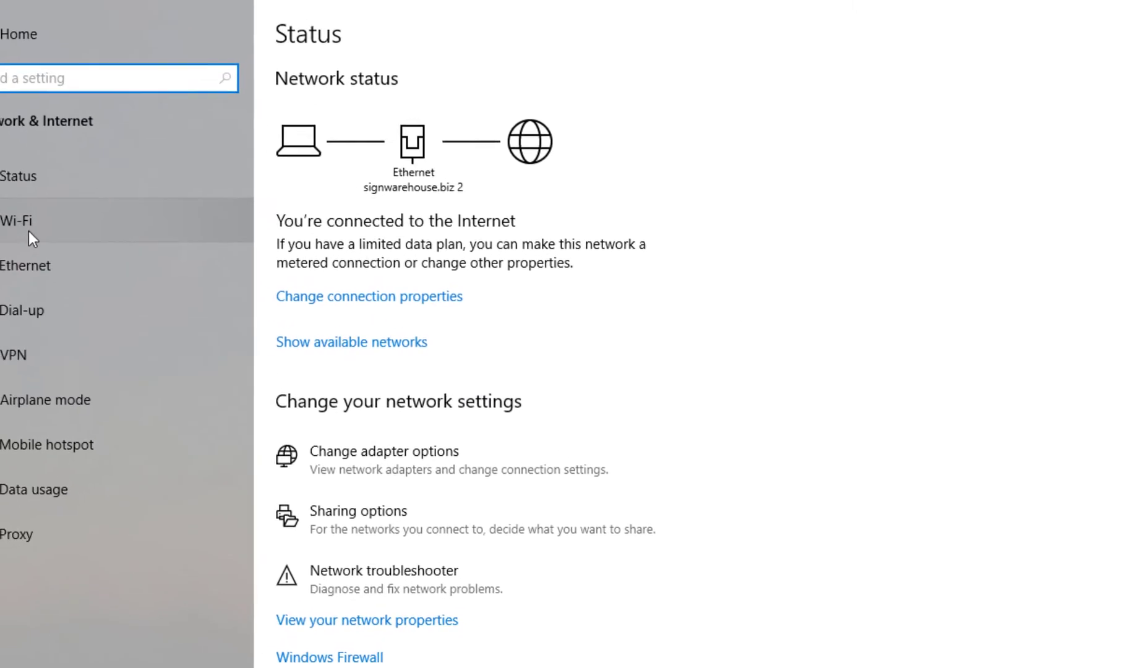
{"action": "left_click", "coordinate": [31, 237]}
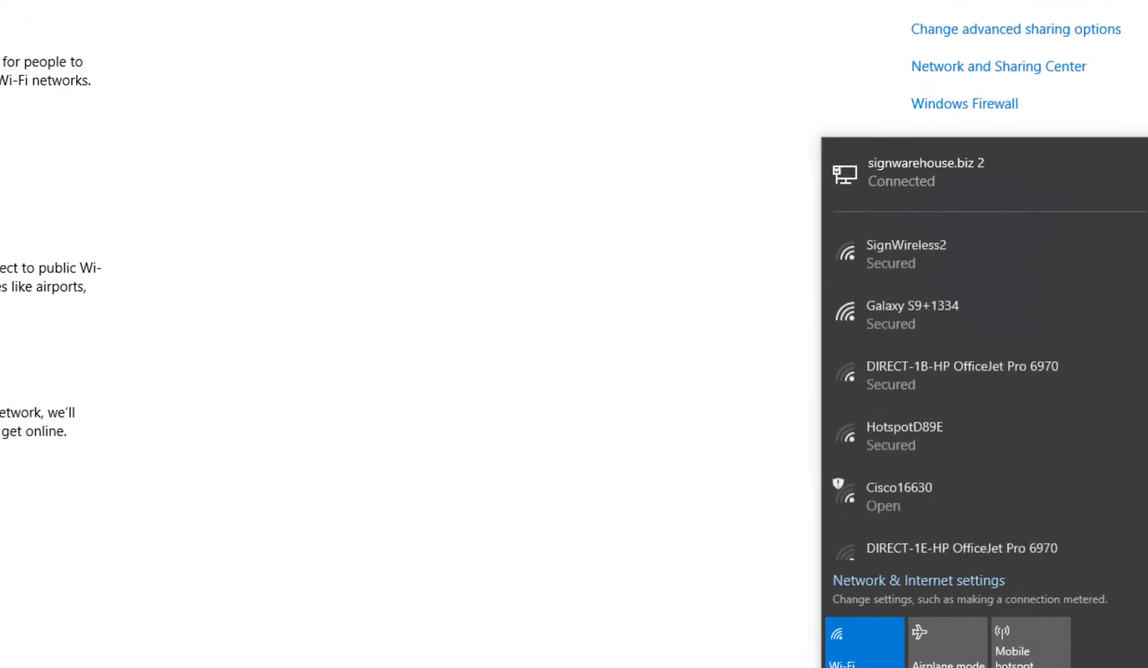
Step: Connect to the Galaxy S9+1334 network with automatic connection off, entering the network security key and allowing the PC to be discoverable
{"action": "left_click", "coordinate": [876, 307]}
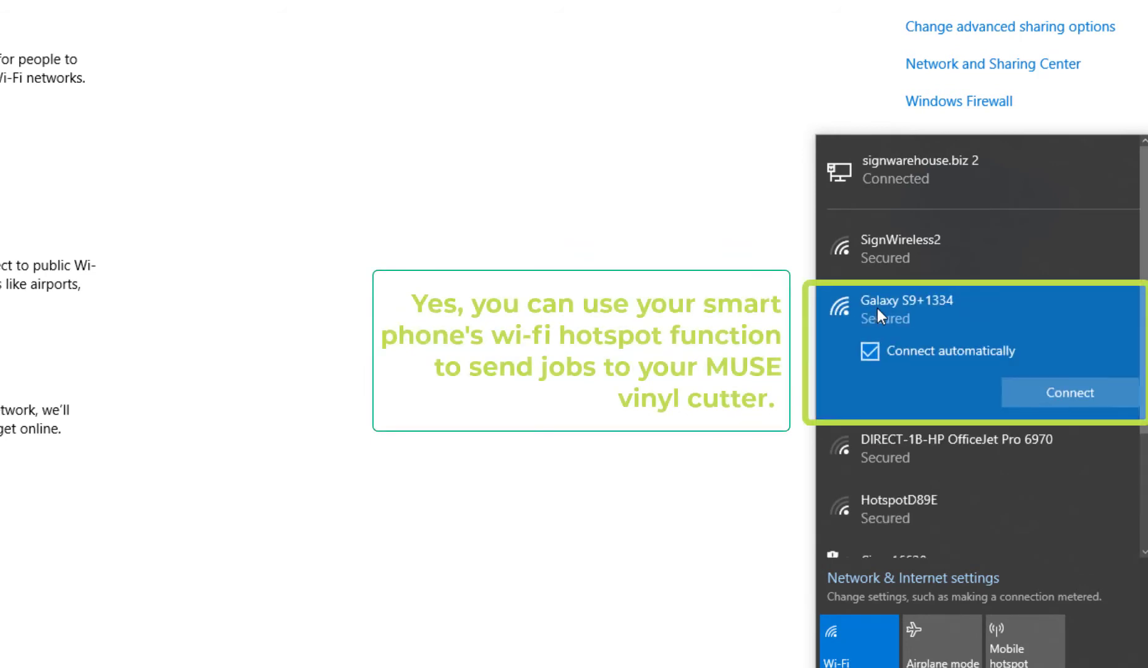
{"action": "left_click", "coordinate": [870, 352]}
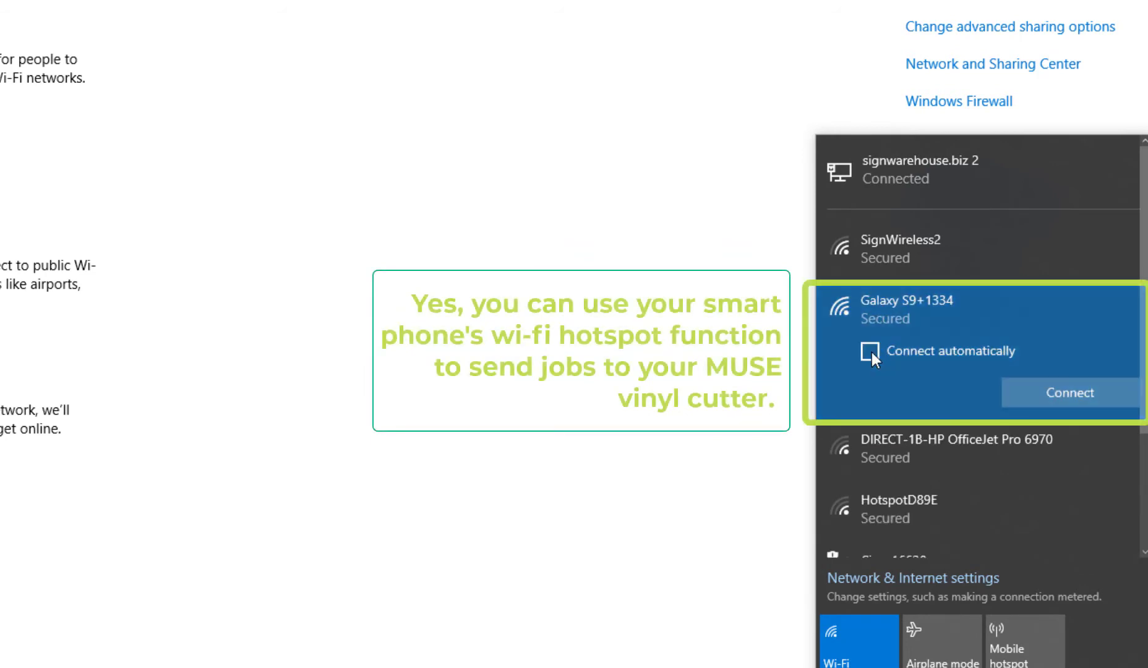
{"action": "left_click", "coordinate": [1030, 394]}
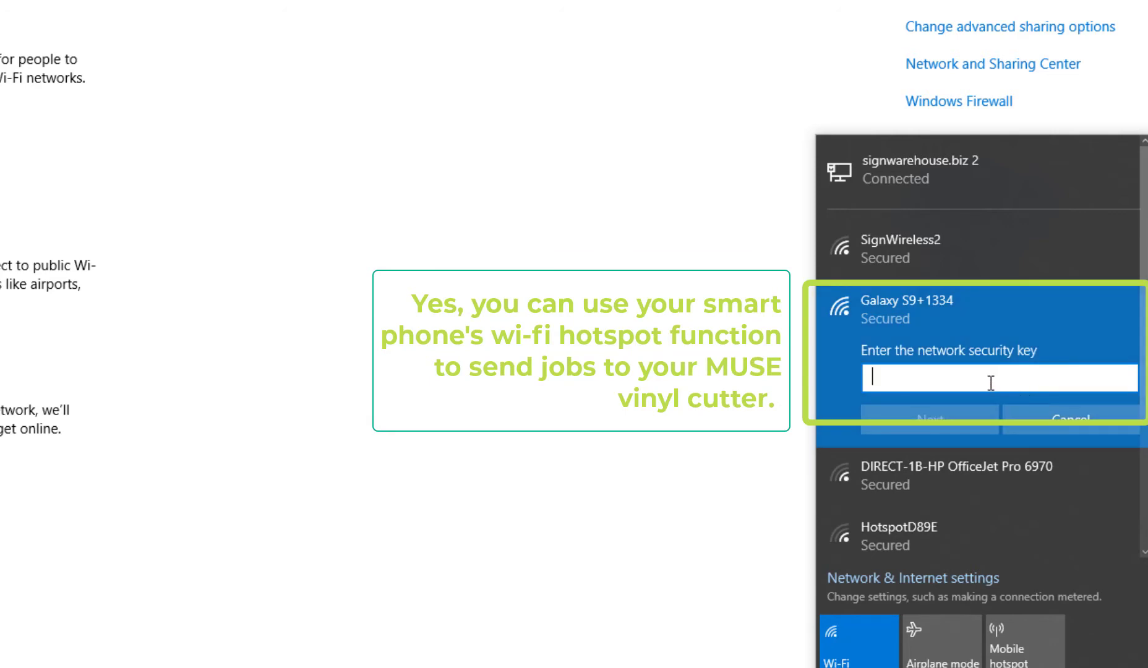
{"action": "type", "text": "••••••••••"}
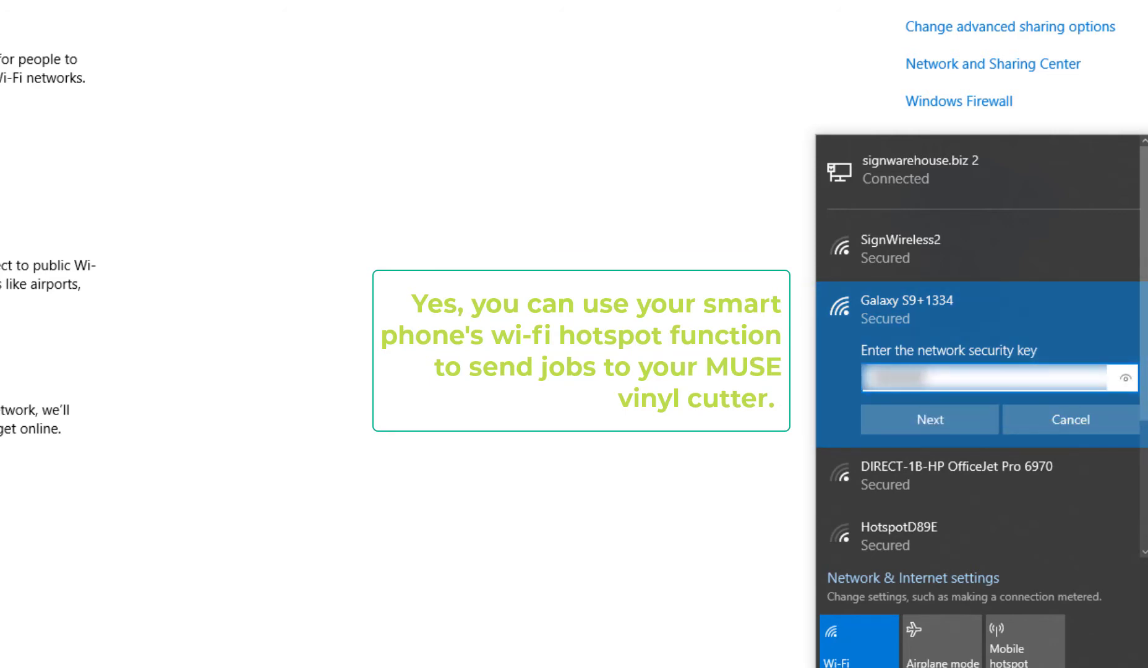
{"action": "type", "text": "•••••••"}
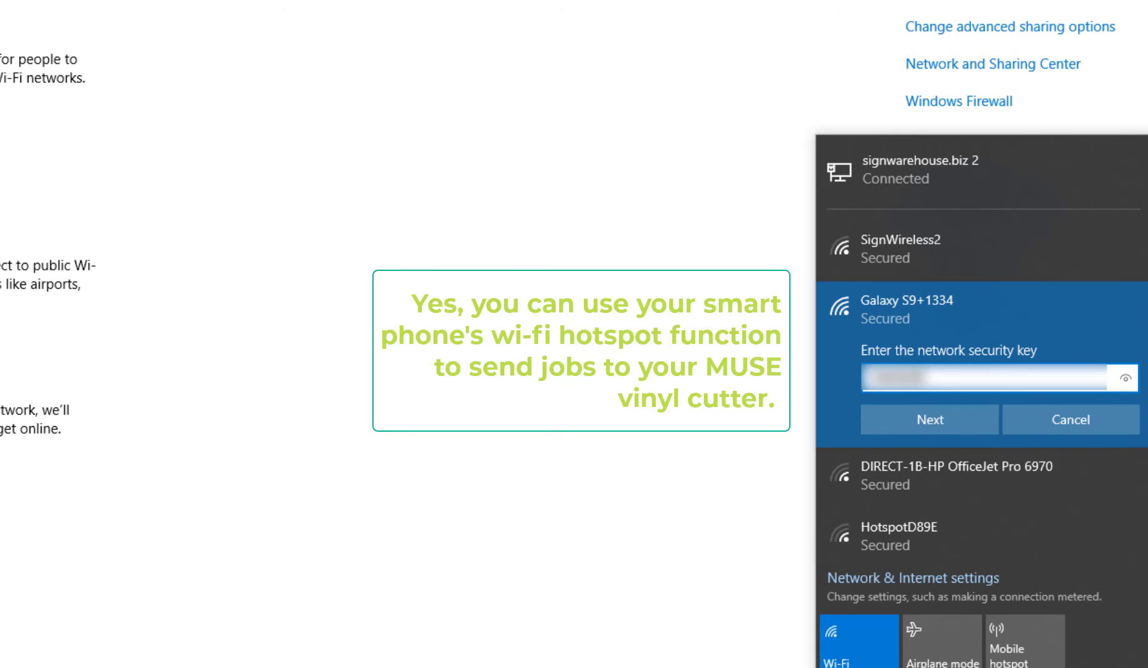
{"action": "left_click", "coordinate": [922, 425]}
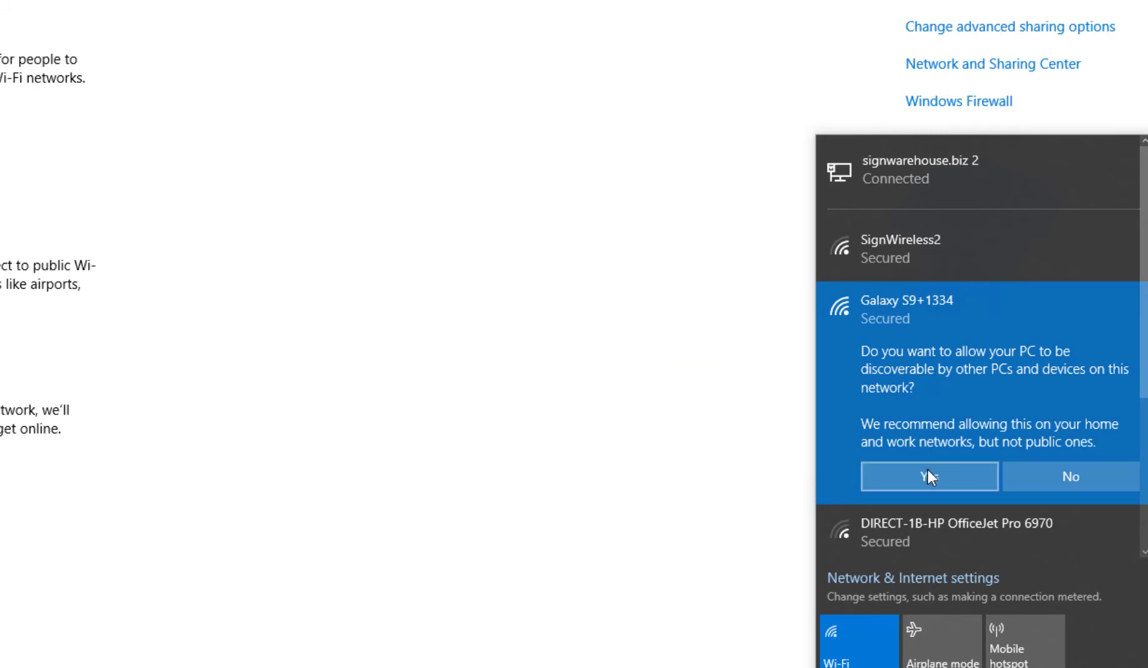
{"action": "left_click", "coordinate": [927, 475]}
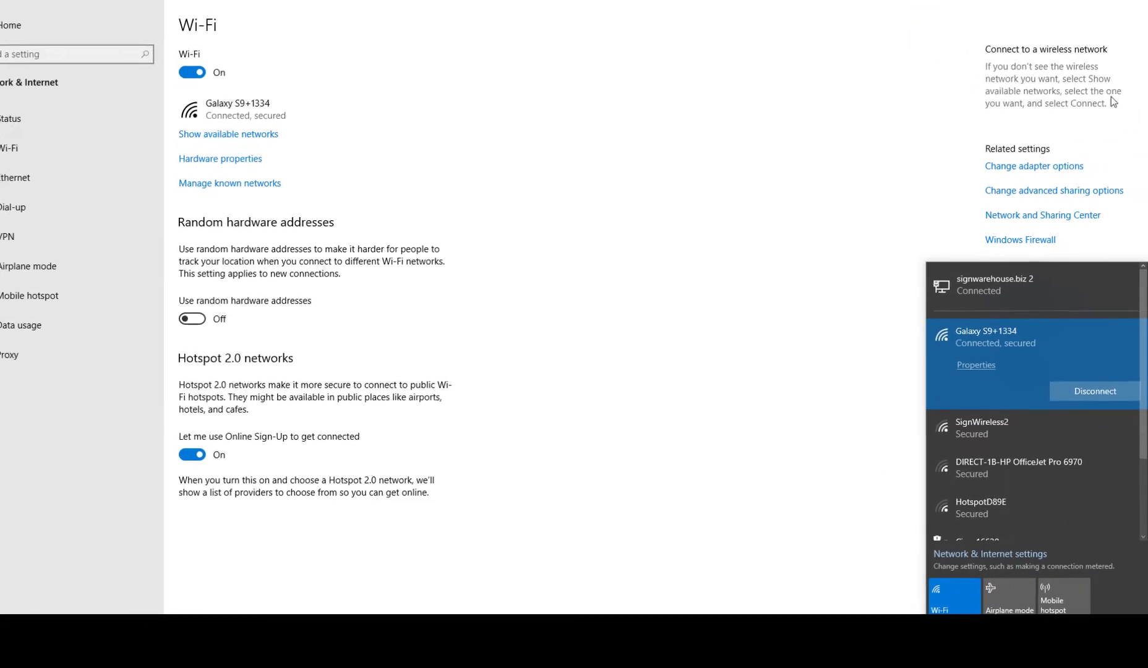
{"action": "left_click", "coordinate": [1133, 9]}
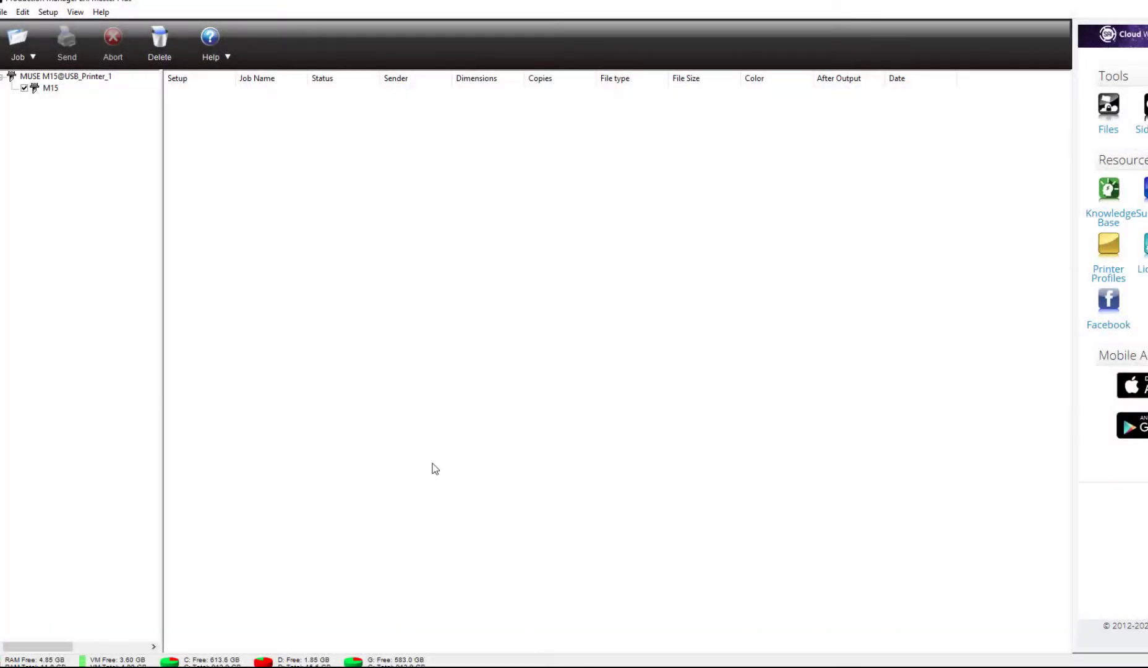
Step: In Production Manager, change the MUSE M15 cutter's port to TCP/IP
{"action": "right_click", "coordinate": [81, 80]}
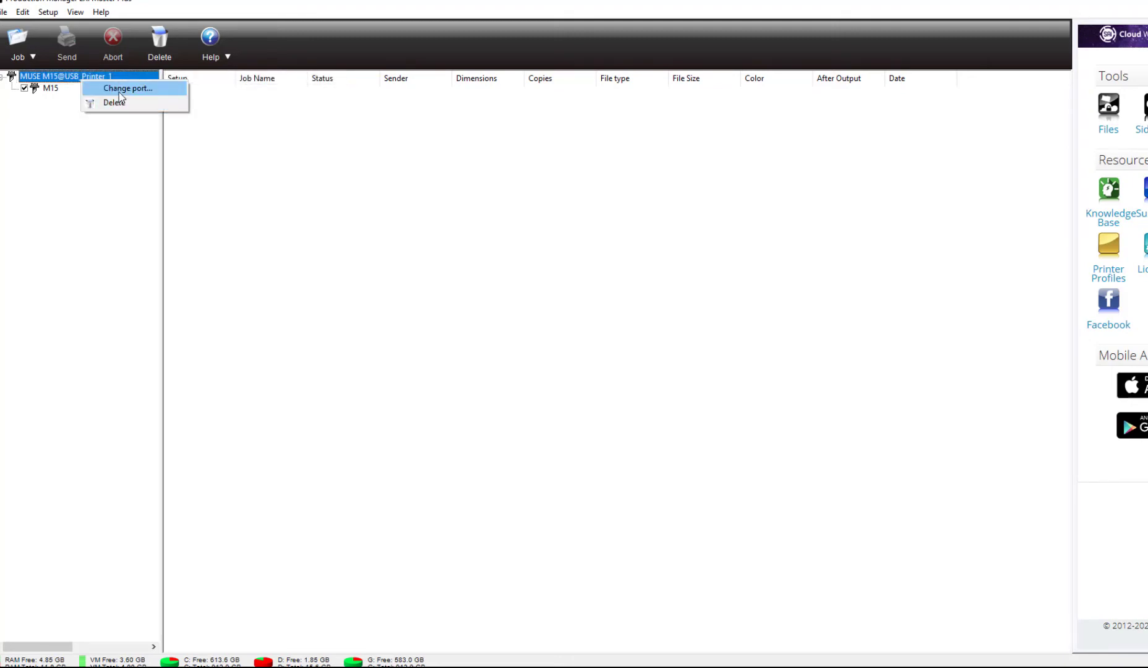
{"action": "left_click", "coordinate": [122, 90]}
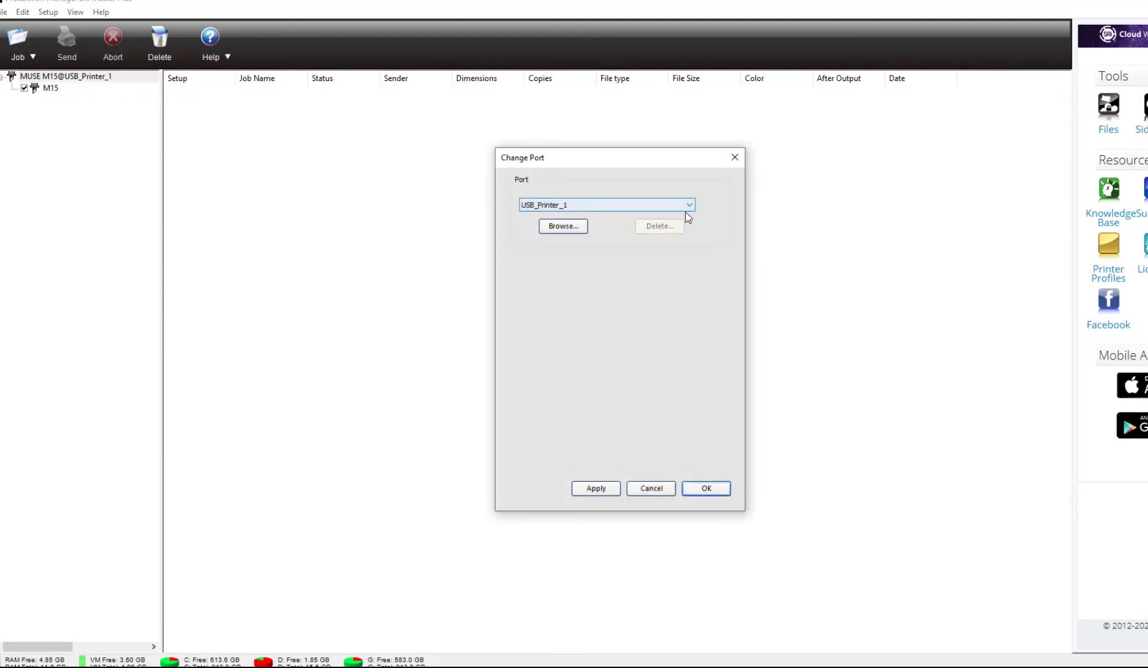
{"action": "left_click", "coordinate": [692, 209]}
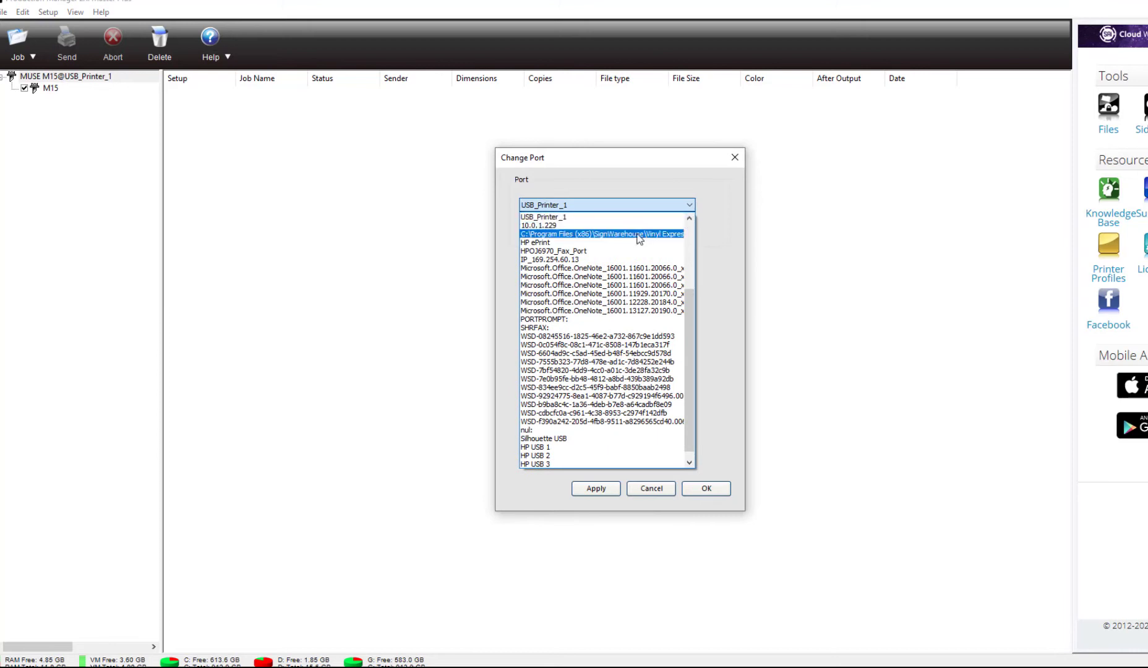
{"action": "left_click_drag", "start_coordinate": [689, 303], "coordinate": [578, 231]}
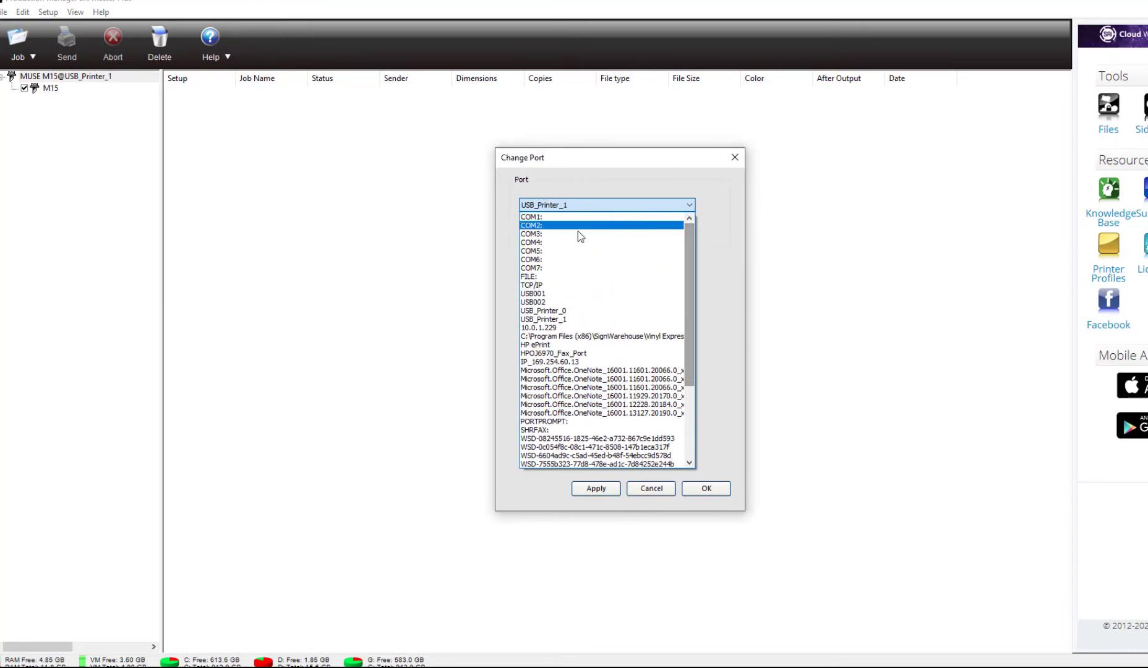
{"action": "left_click", "coordinate": [553, 285]}
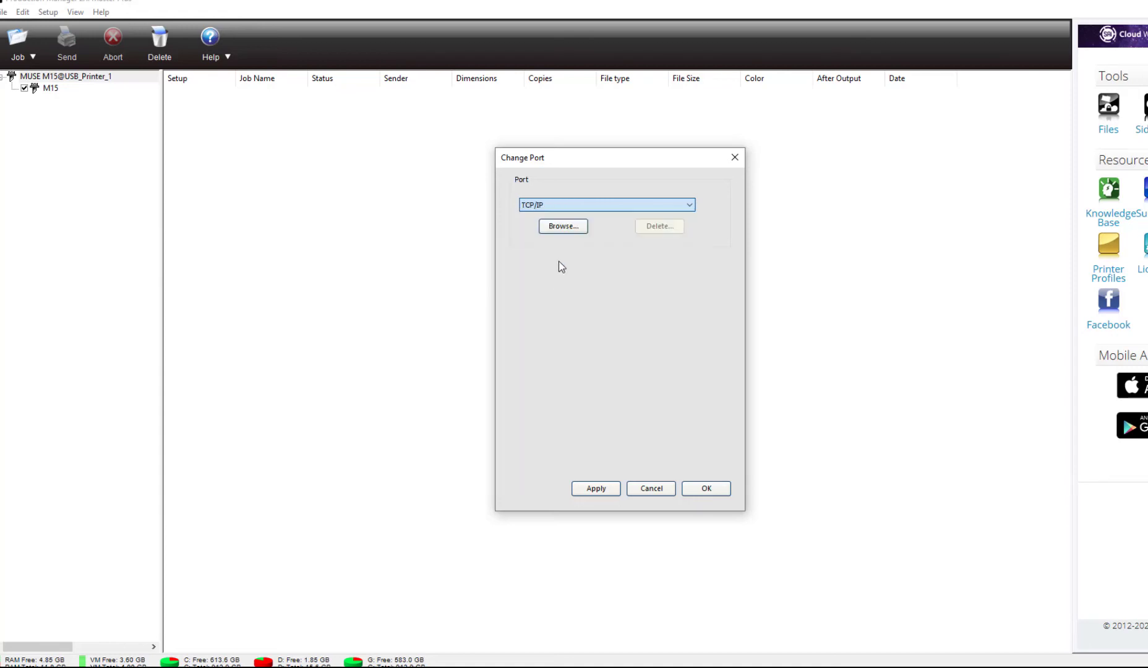
Step: Configure the cutter's port with TCP/IP address 192.168.43.250 and port number 8080, test the connection and accept the port change
{"action": "left_click", "coordinate": [568, 230]}
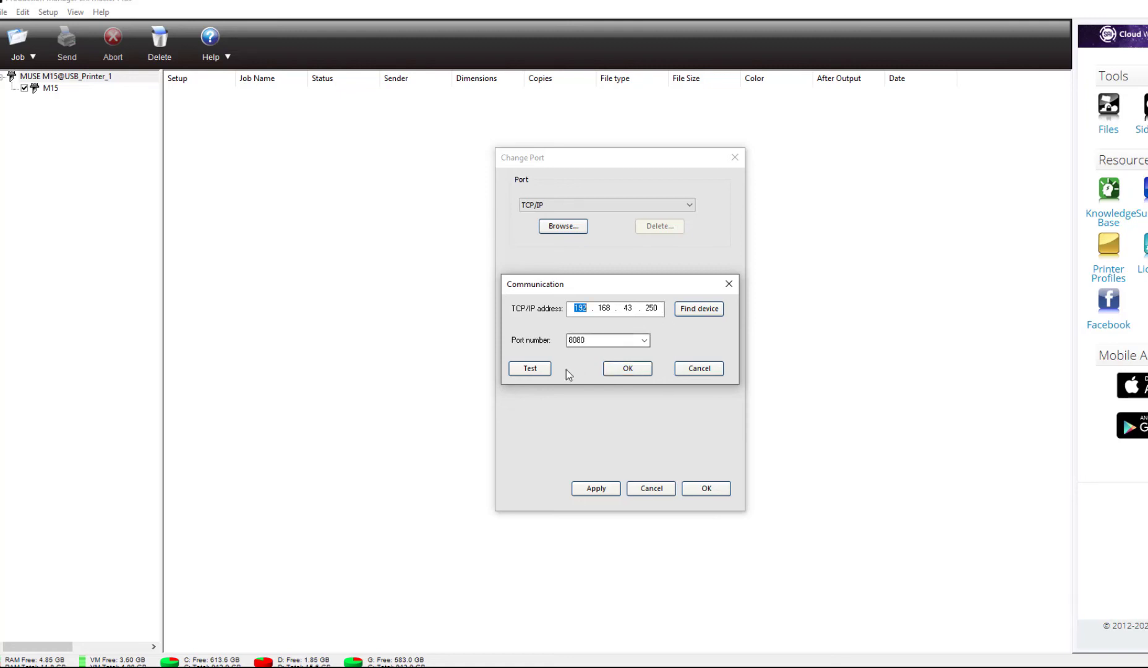
{"action": "left_click", "coordinate": [533, 370]}
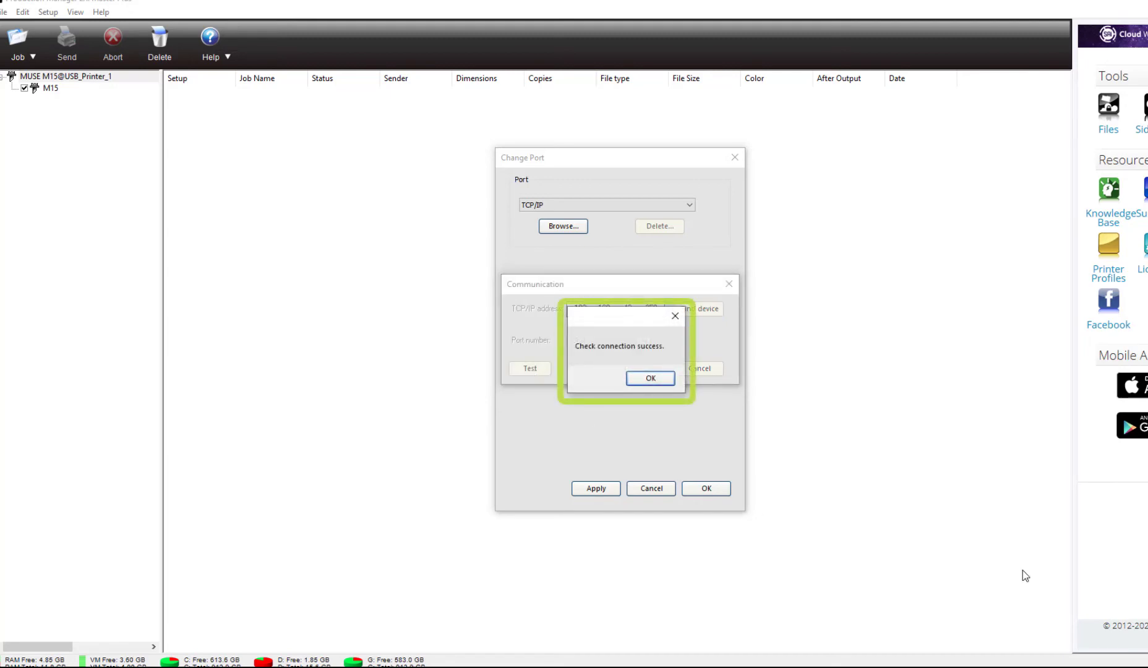
{"action": "left_click", "coordinate": [657, 378]}
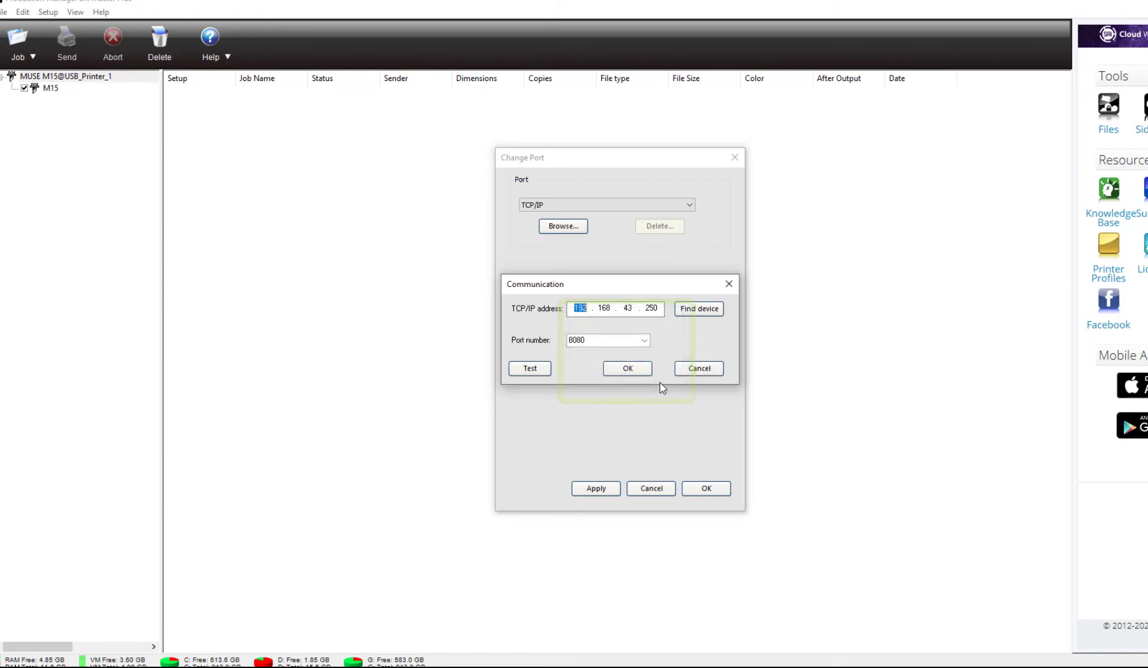
{"action": "left_click", "coordinate": [624, 370]}
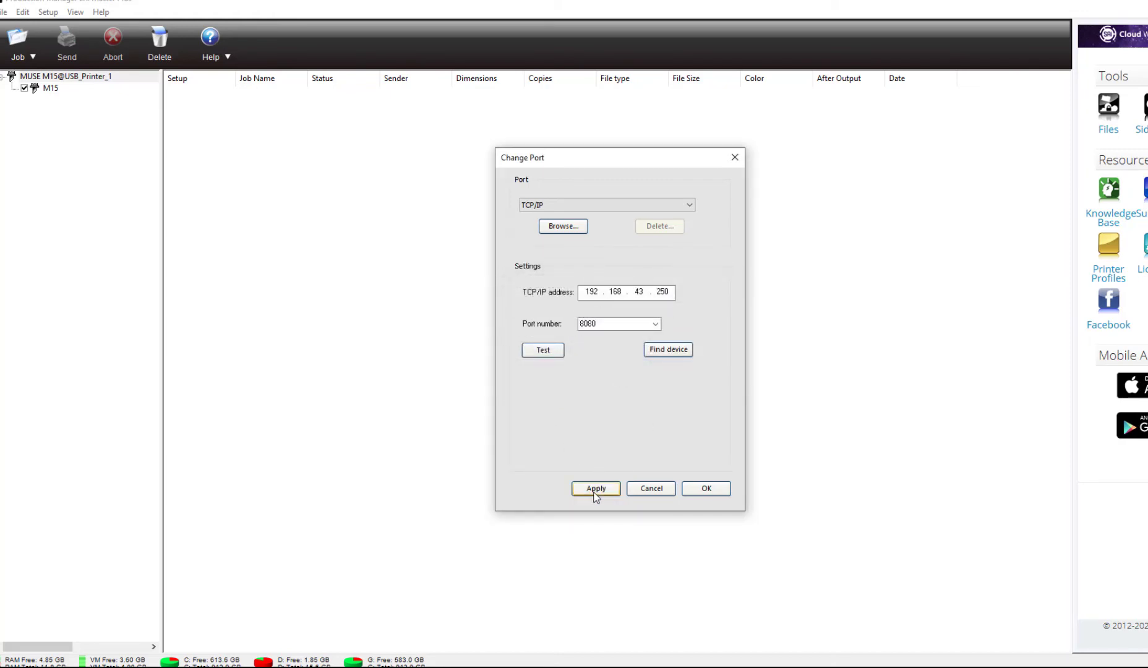
{"action": "left_click", "coordinate": [703, 492]}
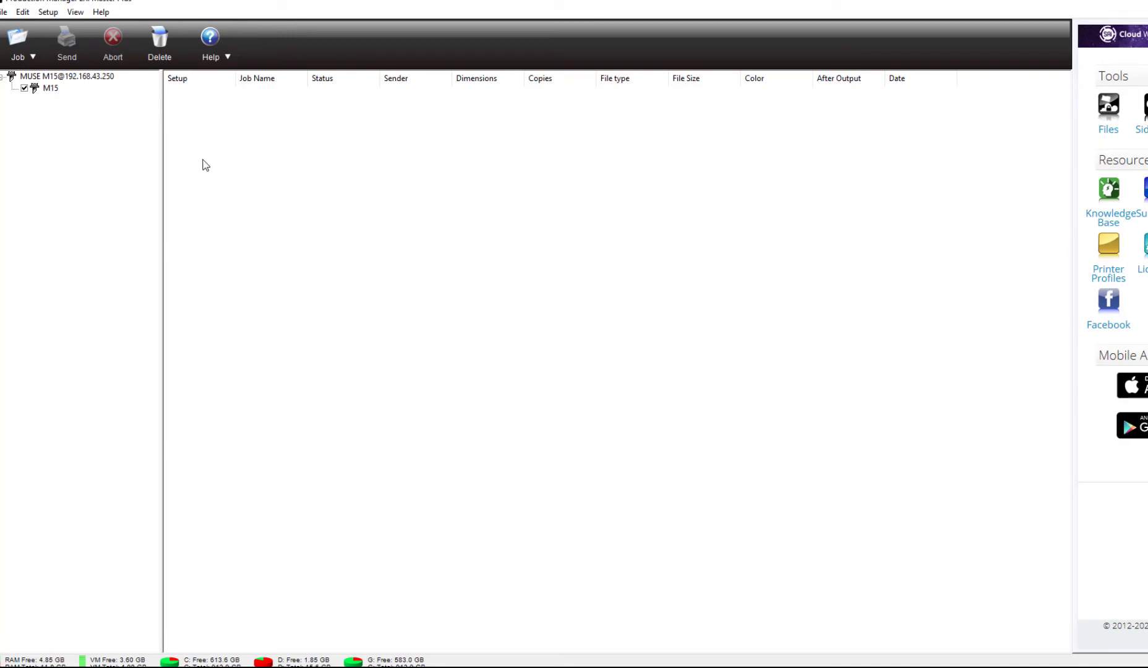
{"action": "left_click", "coordinate": [52, 89]}
{"action": "right_click", "coordinate": [52, 90]}
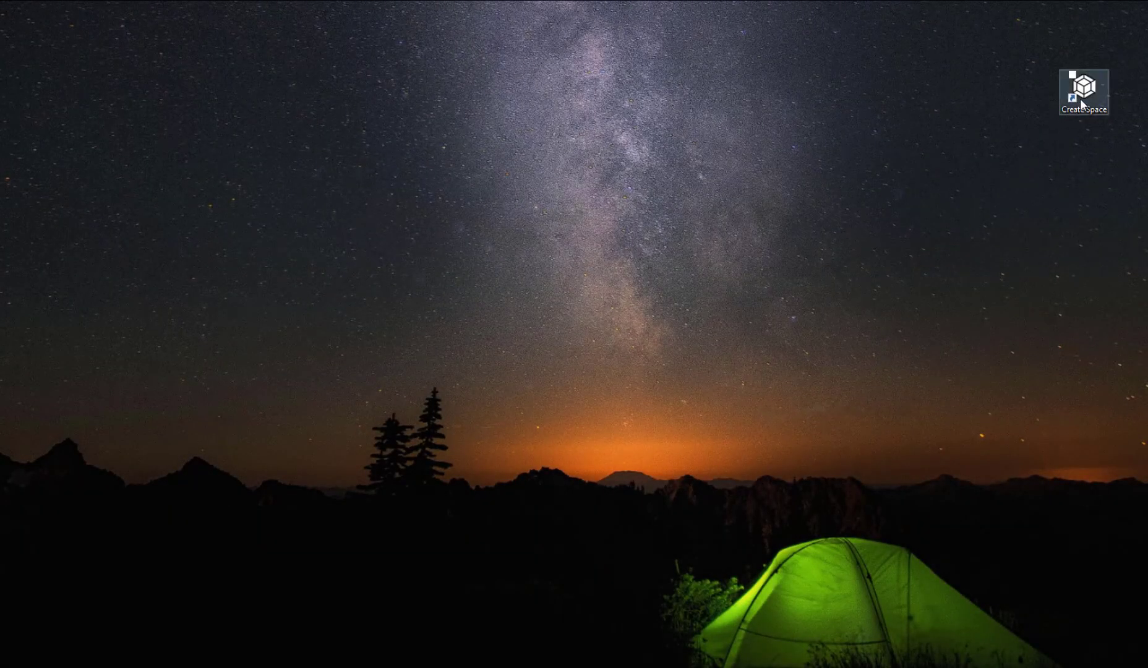
Step: Launch Create Space and create a new project with an 8.5" x 11" mat, vertical orientation and inch units
{"action": "double_click", "coordinate": [1084, 101]}
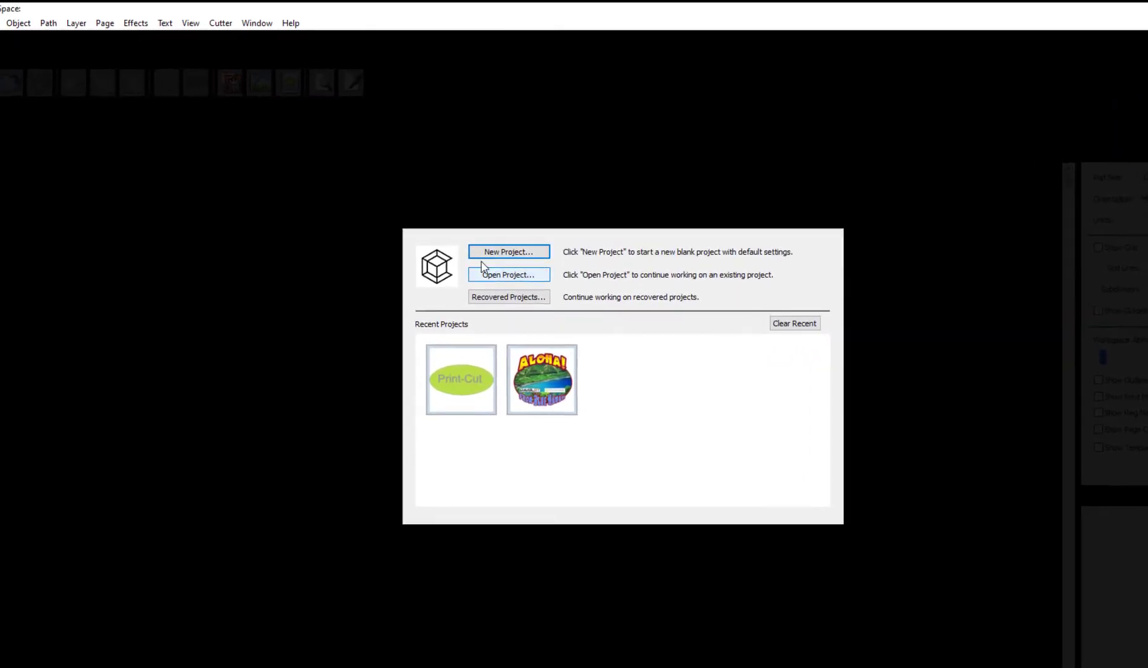
{"action": "left_click", "coordinate": [488, 248]}
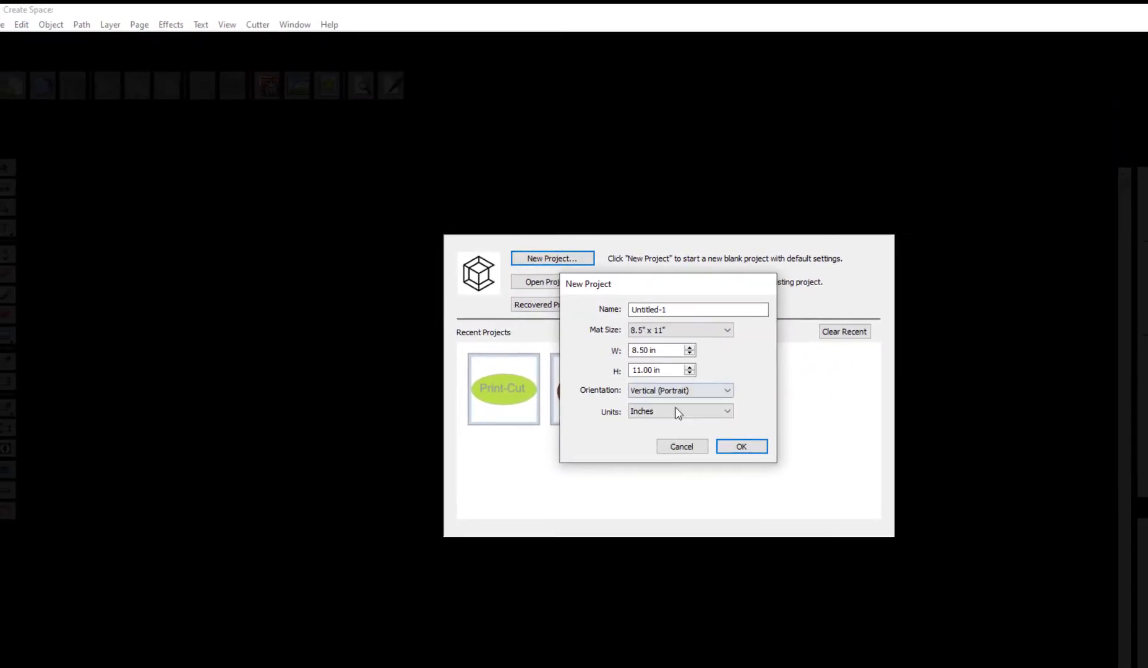
{"action": "left_click", "coordinate": [741, 445]}
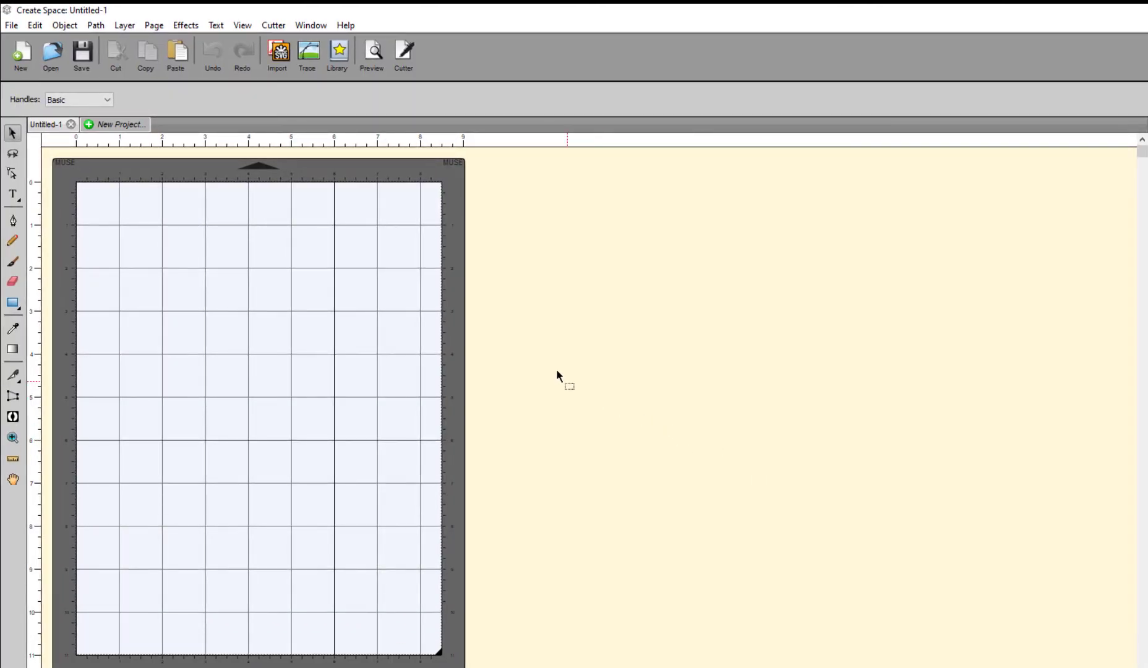
Step: Open the cut settings for the MUSE and set its connection type to TCP/IP
{"action": "left_click", "coordinate": [282, 30]}
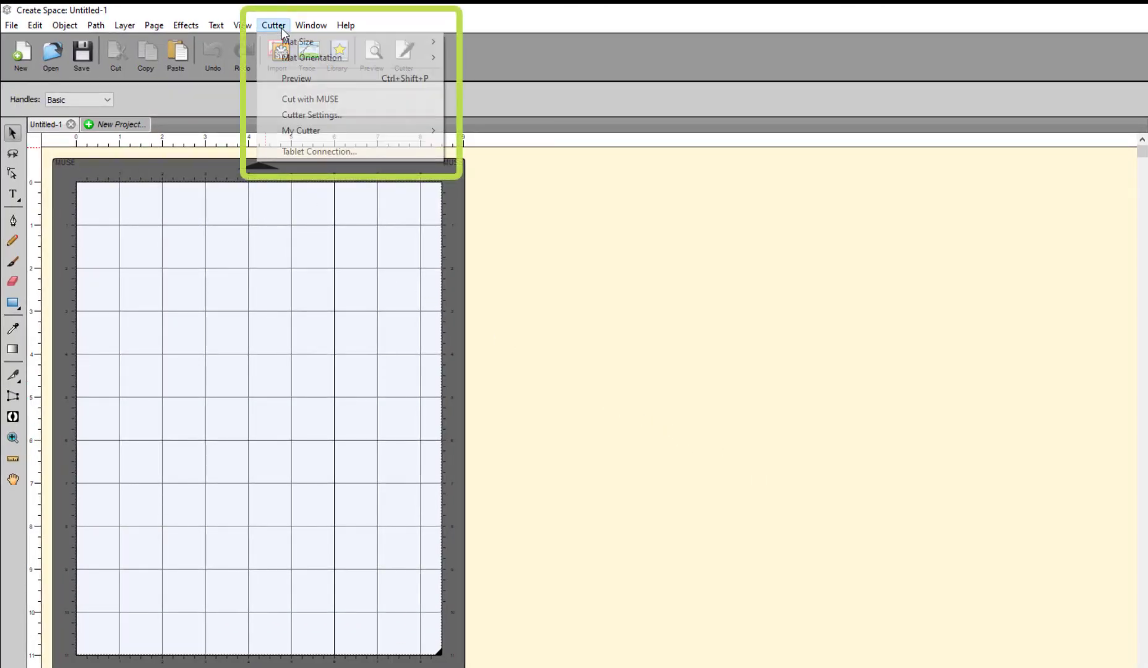
{"action": "left_click", "coordinate": [312, 100]}
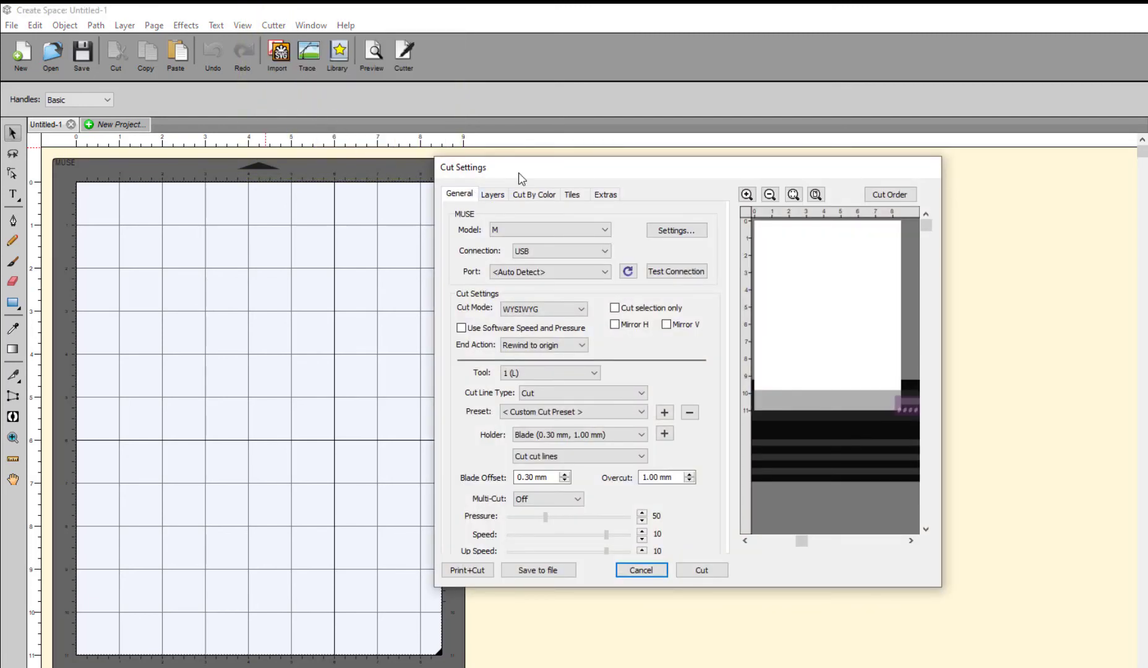
{"action": "left_click_drag", "start_coordinate": [519, 174], "coordinate": [574, 177]}
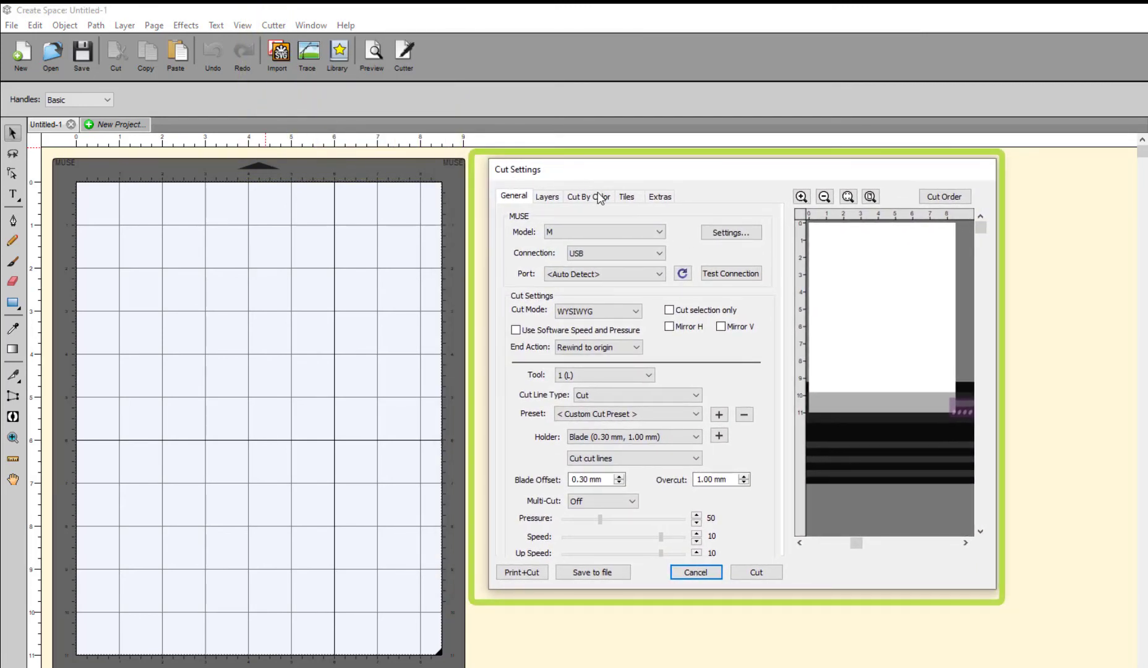
{"action": "left_click", "coordinate": [658, 253]}
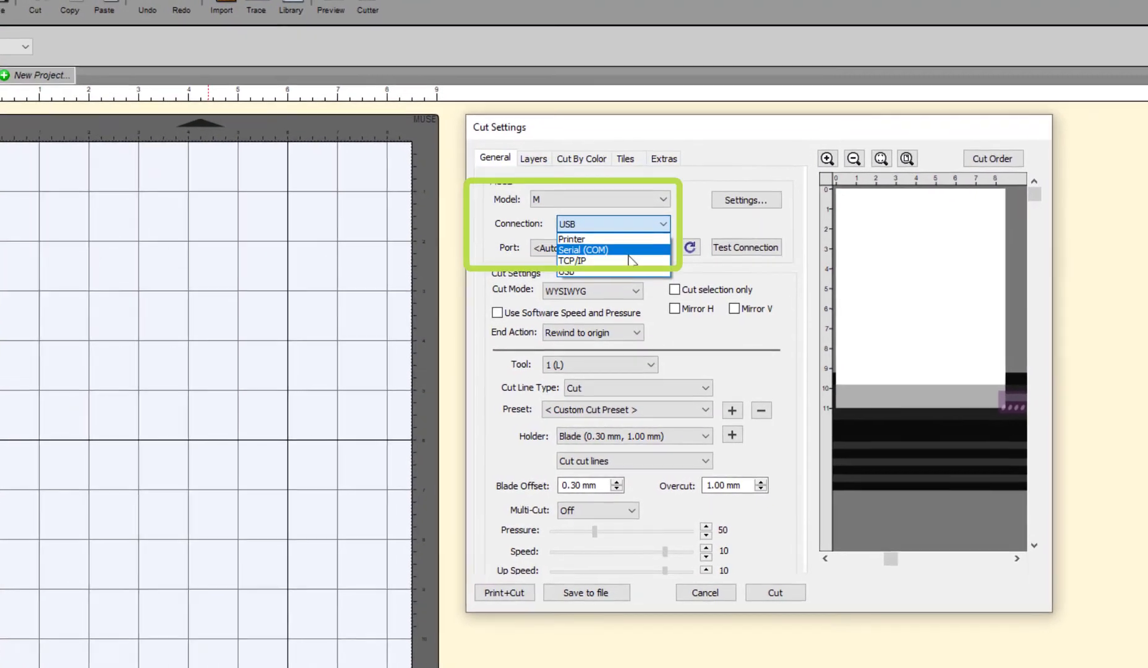
{"action": "left_click", "coordinate": [622, 288]}
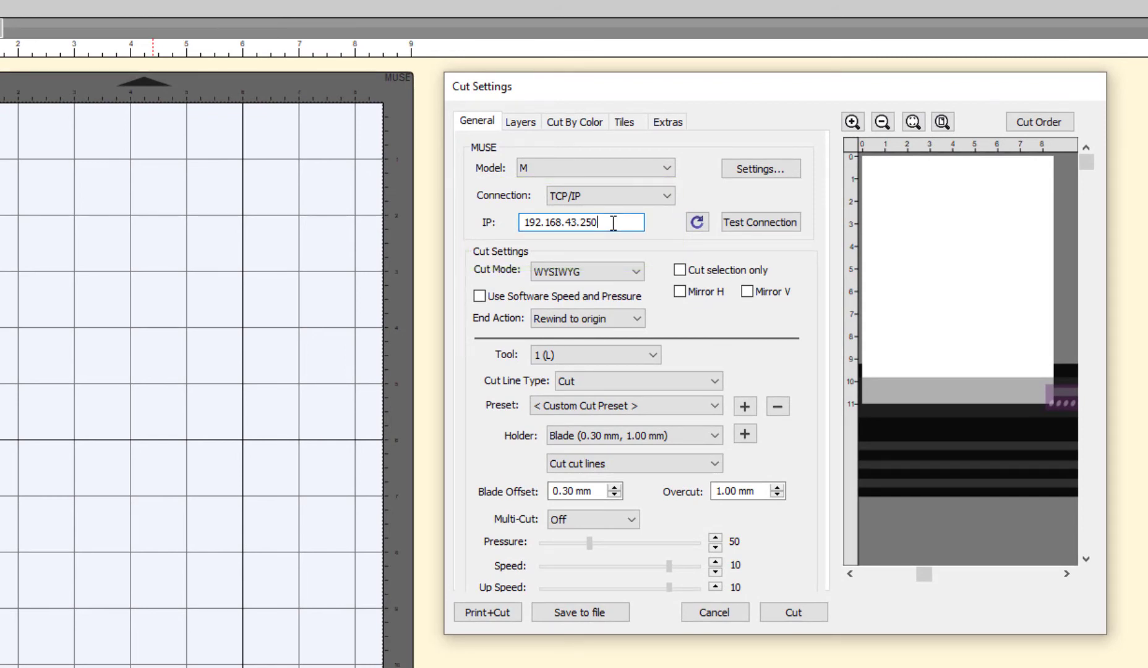
Step: Set the cutter's IP address to 192.168.43.250, run the connection test and close the cut settings without cutting
{"action": "left_click_drag", "start_coordinate": [614, 223], "coordinate": [521, 222]}
{"action": "type", "text": "192.168.43.250"}
{"action": "left_click", "coordinate": [776, 227]}
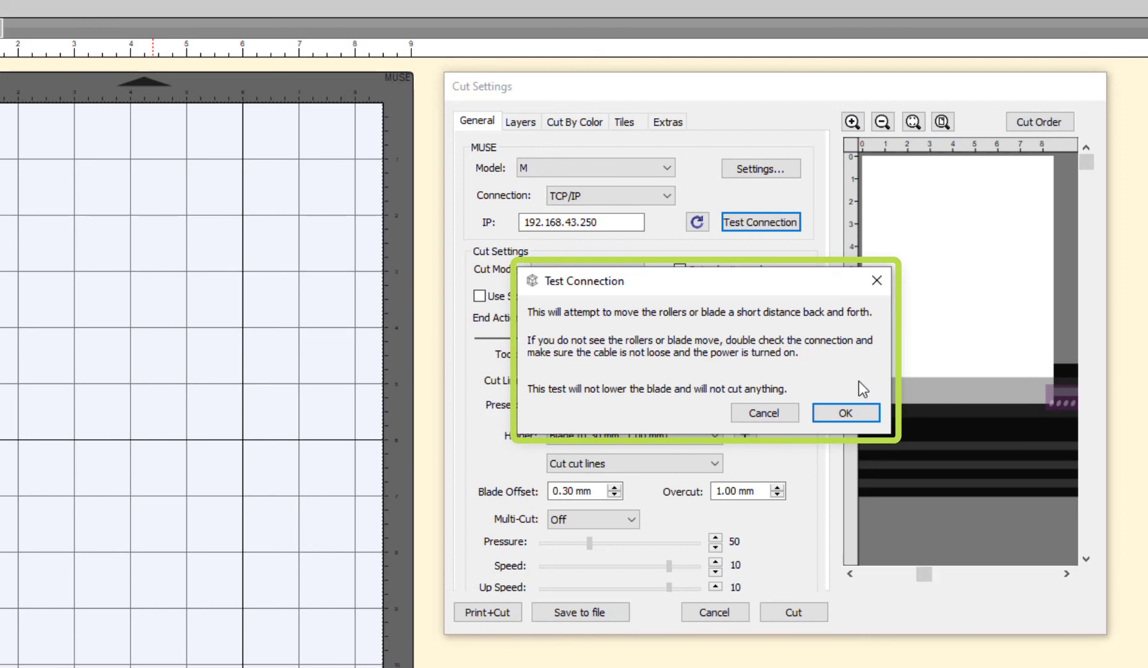
{"action": "left_click", "coordinate": [846, 413]}
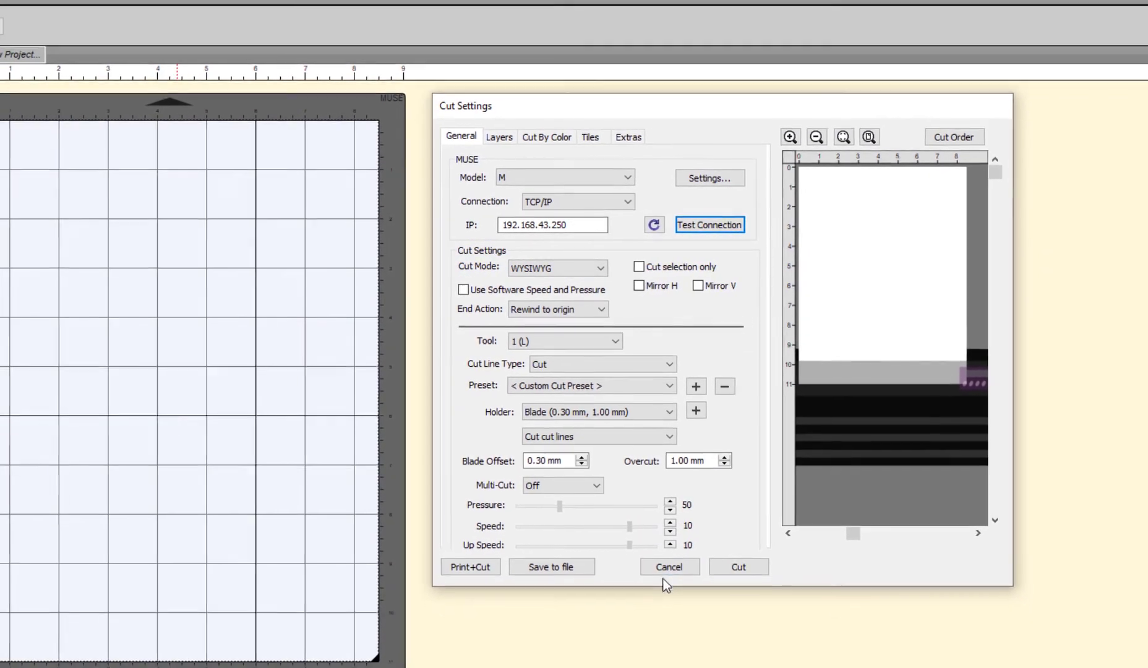
{"action": "left_click", "coordinate": [656, 564]}
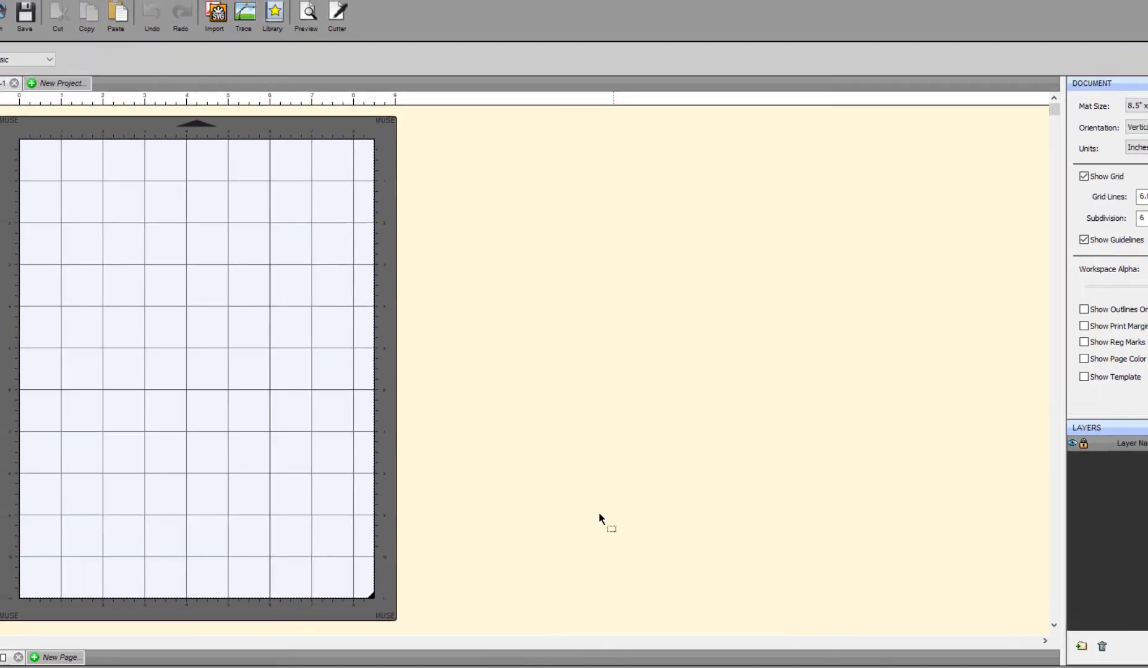
Step: Start a text object with the Text tool in the upper-left area of the mat
{"action": "left_click", "coordinate": [3, 162]}
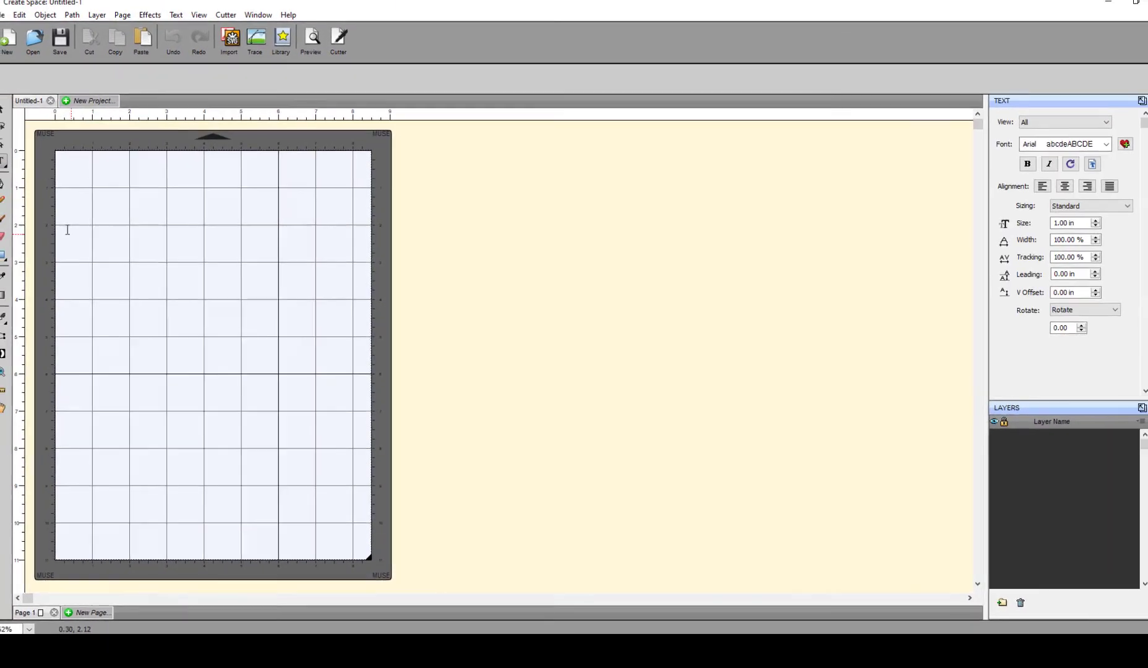
{"action": "left_click", "coordinate": [99, 255]}
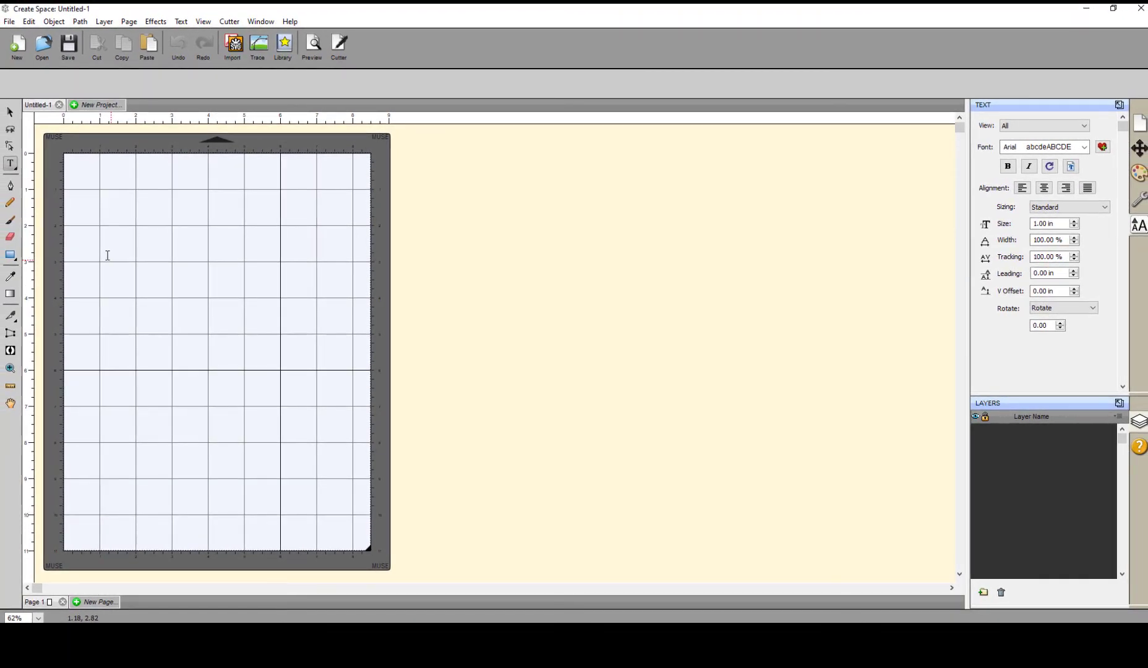